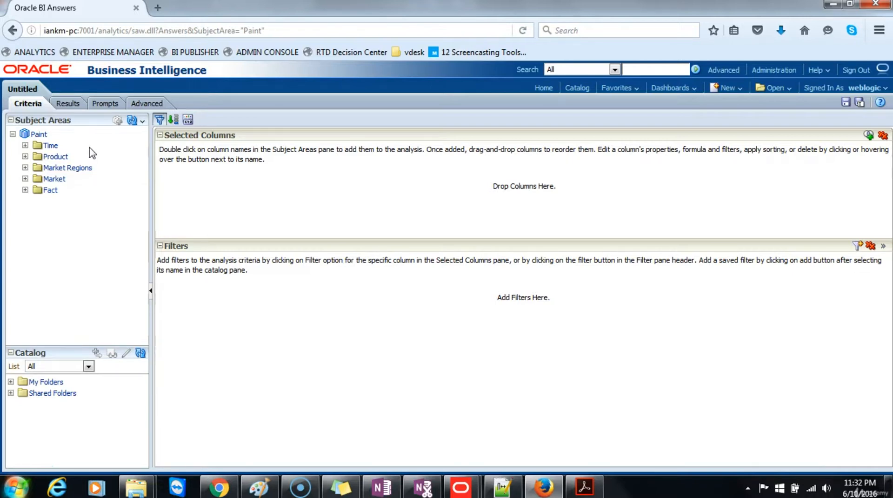
- Add the Greg_year column from Time, Brand from Product and Dollars from Fact to the analysis
{"action": "left_click", "coordinate": [25, 145]}
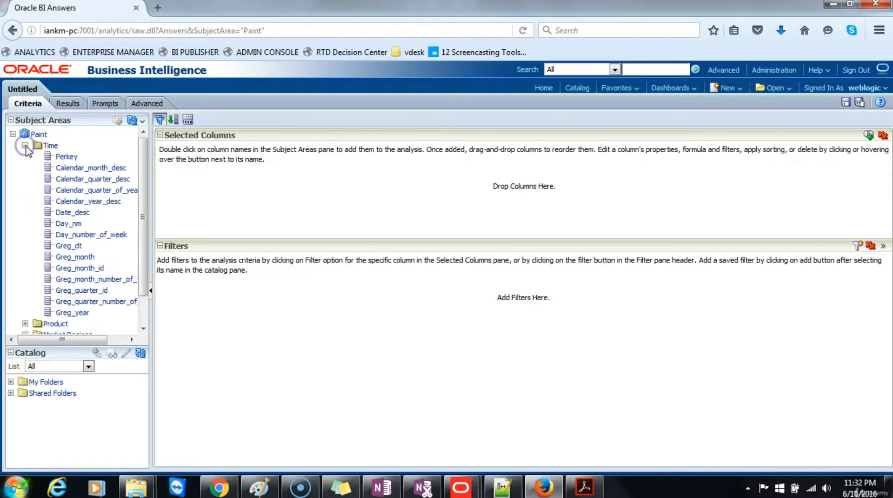
{"action": "scroll", "coordinate": [68, 235], "scroll_direction": "down", "scroll_amount": 1}
{"action": "double_click", "coordinate": [78, 284]}
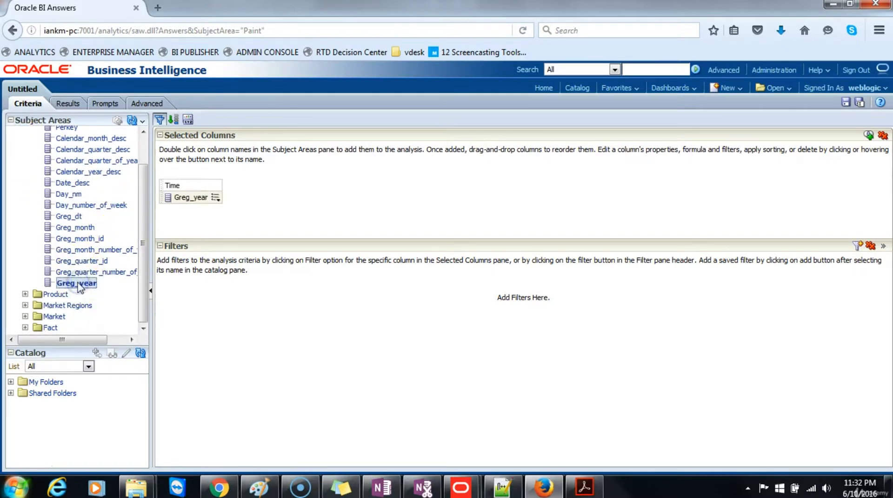
{"action": "left_click", "coordinate": [26, 294]}
{"action": "scroll", "coordinate": [27, 298], "scroll_direction": "down", "scroll_amount": 3}
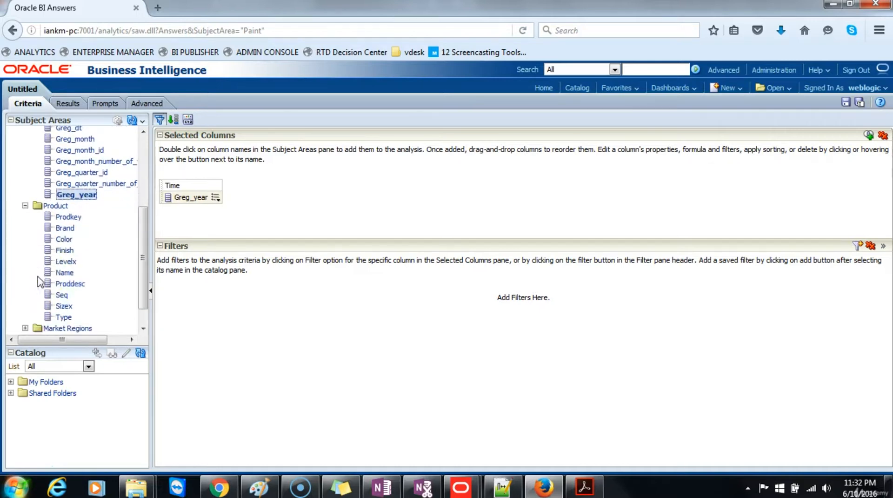
{"action": "double_click", "coordinate": [65, 228]}
{"action": "scroll", "coordinate": [64, 233], "scroll_direction": "down", "scroll_amount": 1}
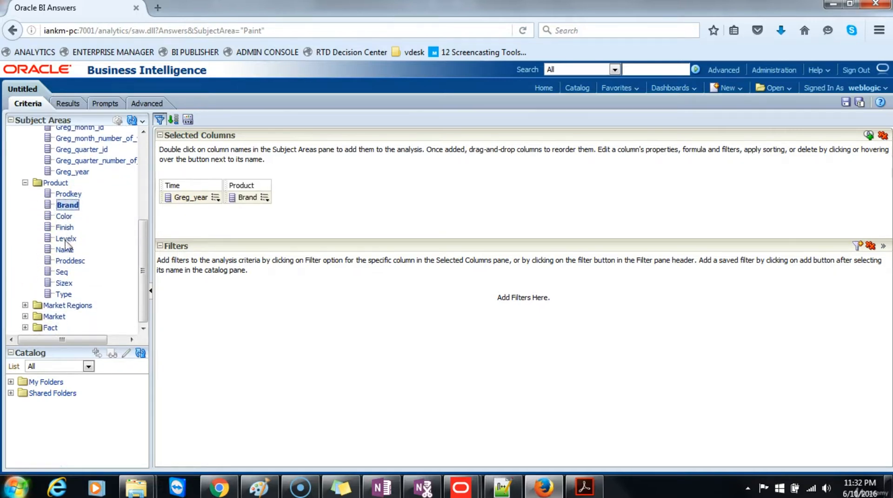
{"action": "left_click", "coordinate": [25, 327]}
{"action": "scroll", "coordinate": [28, 325], "scroll_direction": "down", "scroll_amount": 5}
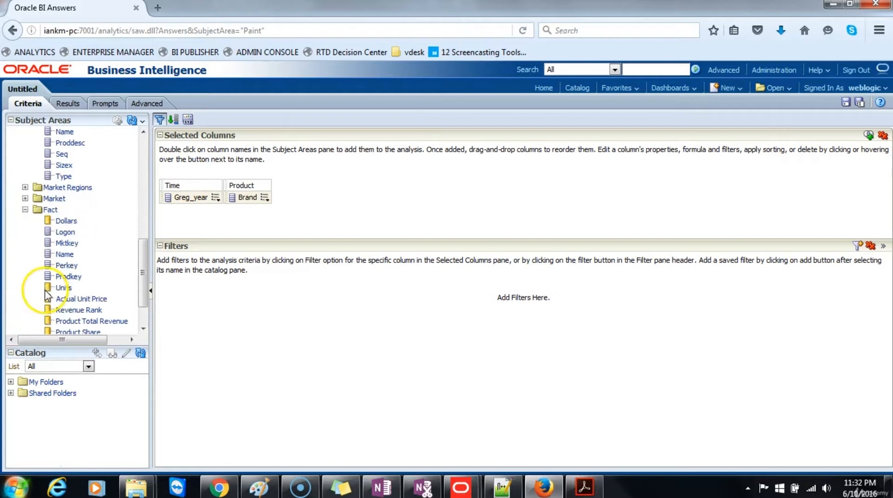
{"action": "double_click", "coordinate": [65, 220]}
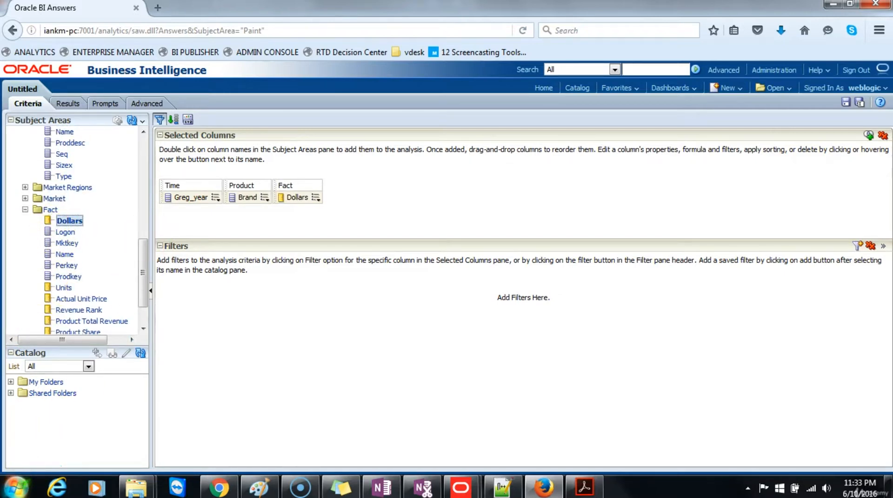
- View the analysis results, check the selected columns in the criteria, and return to the results
{"action": "left_click", "coordinate": [65, 105]}
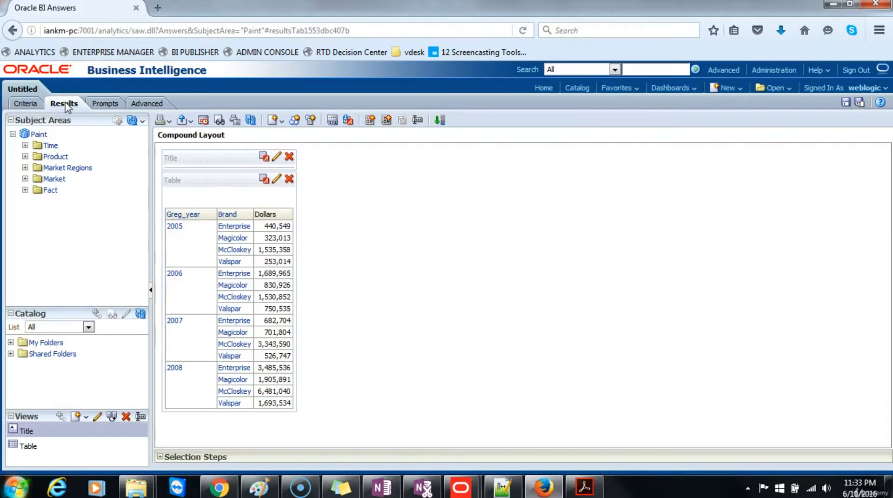
{"action": "left_click", "coordinate": [25, 105]}
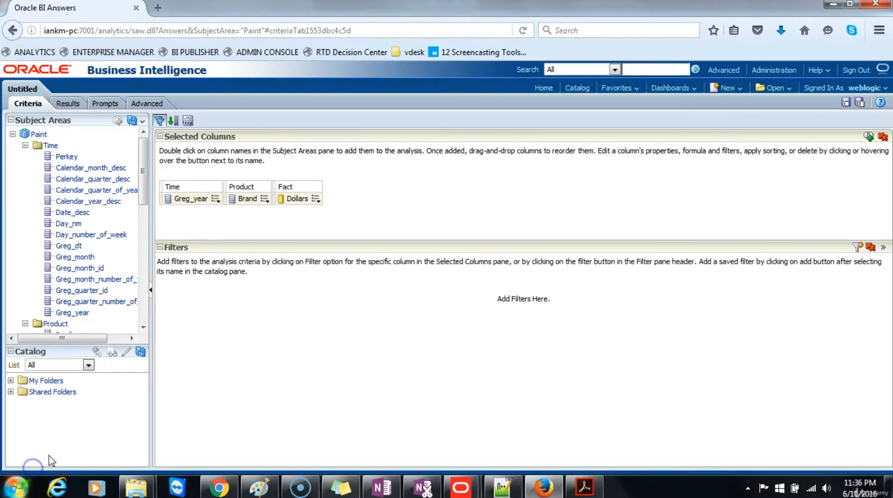
{"action": "left_click", "coordinate": [65, 103]}
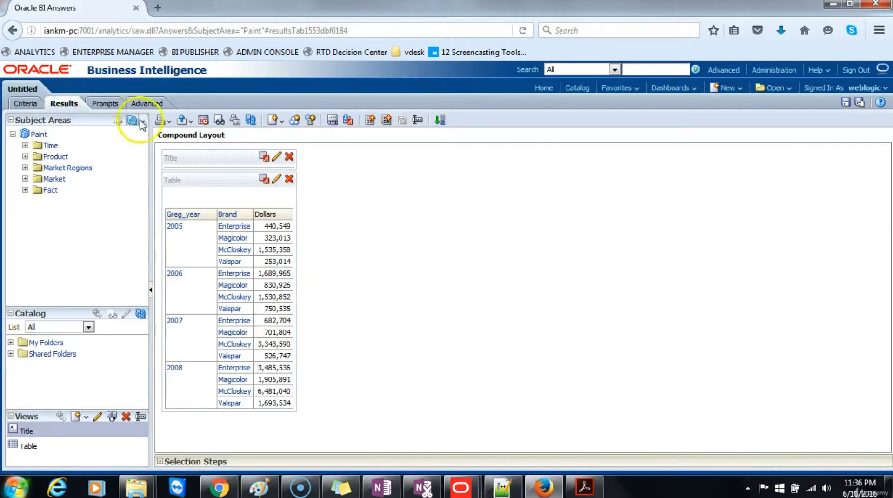
- Add a default vertical bar graph view to the compound layout and place it beside the table
{"action": "left_click", "coordinate": [281, 121]}
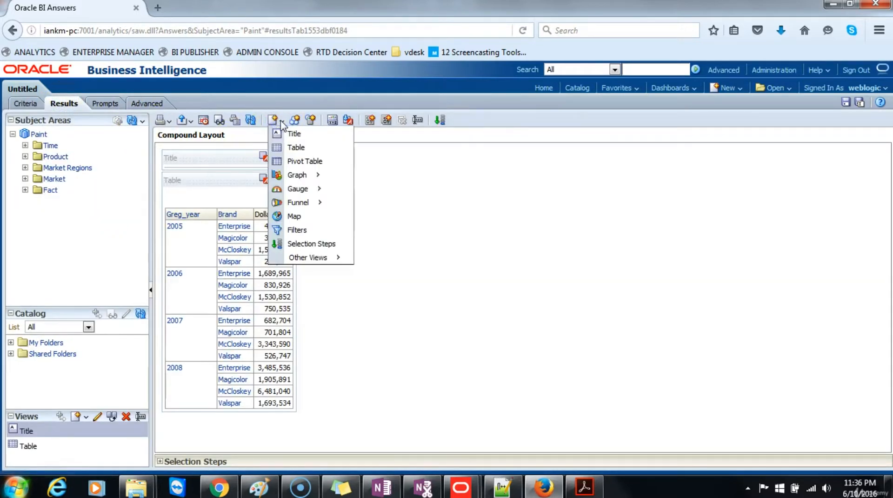
{"action": "mouse_move", "coordinate": [295, 182]}
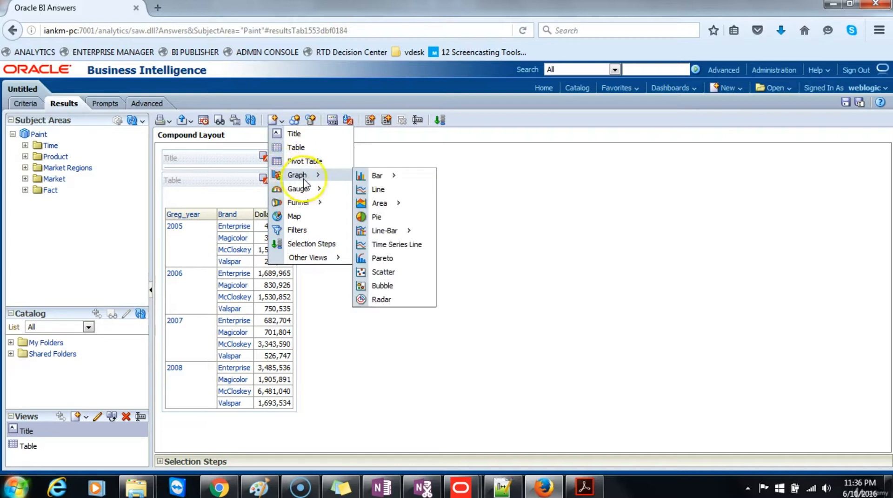
{"action": "mouse_move", "coordinate": [379, 179]}
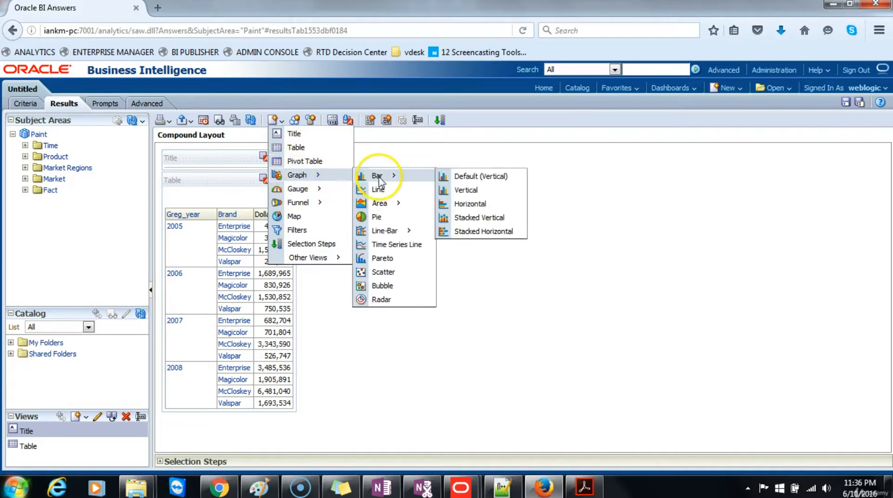
{"action": "left_click", "coordinate": [469, 180]}
{"action": "left_click", "coordinate": [520, 241]}
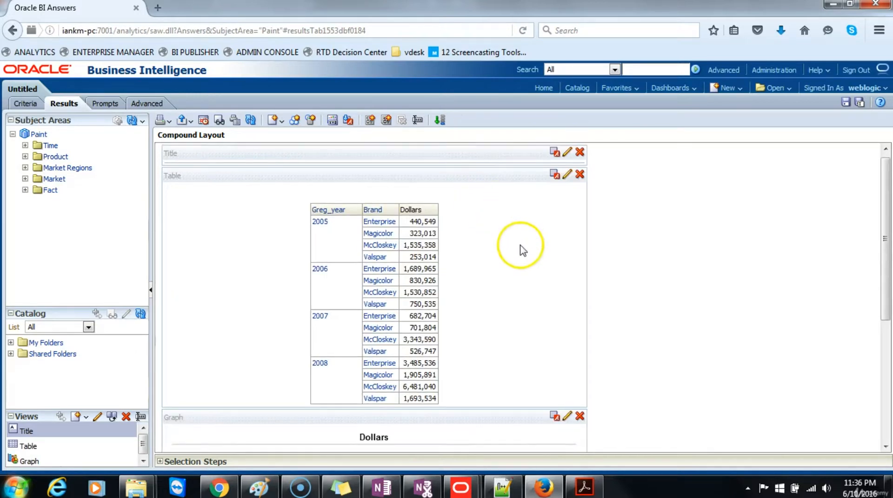
{"action": "scroll", "coordinate": [519, 244], "scroll_direction": "down", "scroll_amount": 5}
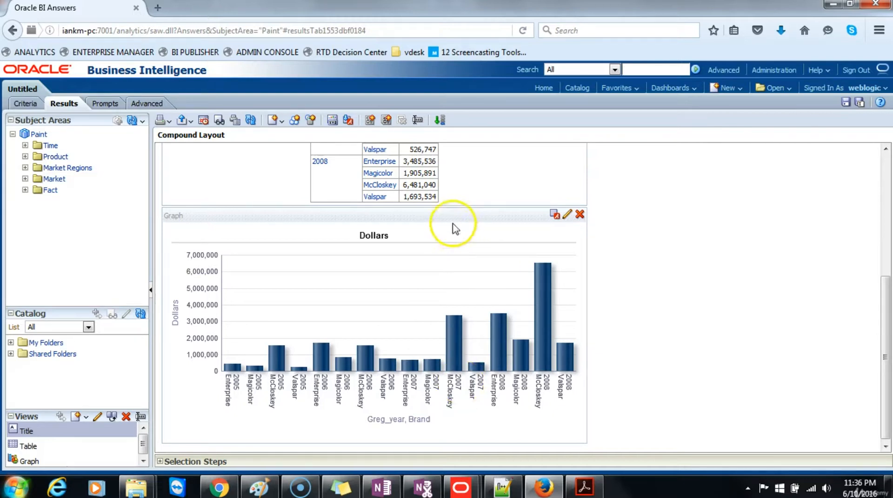
{"action": "left_click_drag", "start_coordinate": [481, 211], "coordinate": [590, 199]}
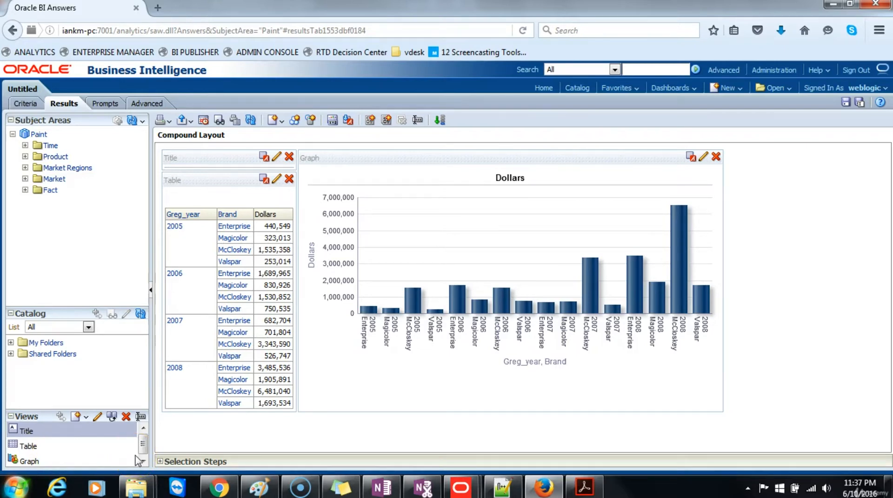
- Edit the graph and move Greg_year from the horizontal axis grouping to the graph prompts, without a section slider
{"action": "left_click", "coordinate": [703, 157]}
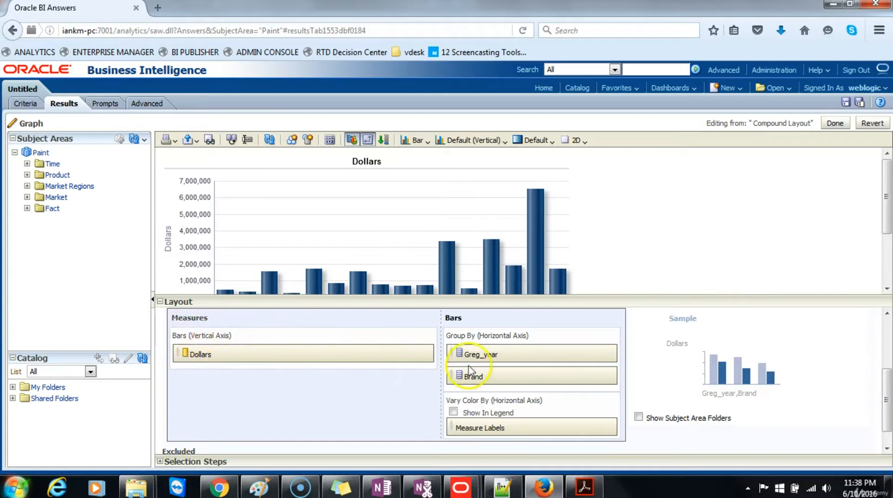
{"action": "scroll", "coordinate": [550, 374], "scroll_direction": "up", "scroll_amount": 3}
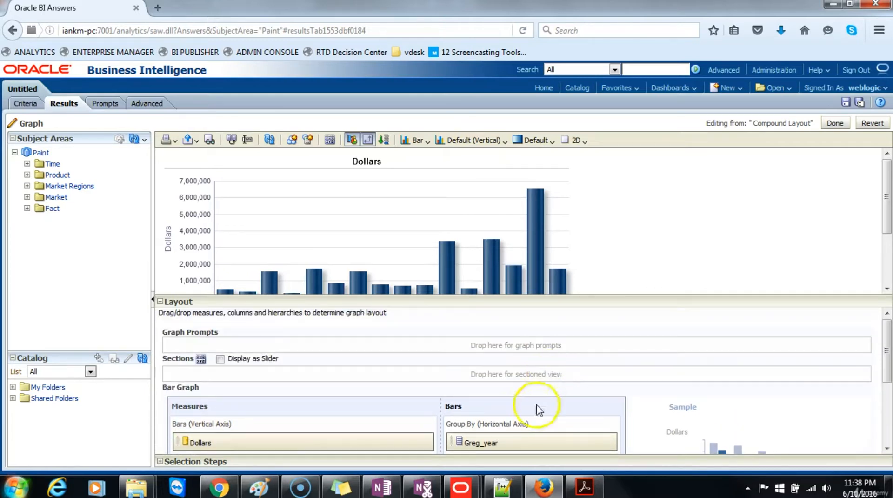
{"action": "left_click_drag", "start_coordinate": [506, 442], "coordinate": [263, 346]}
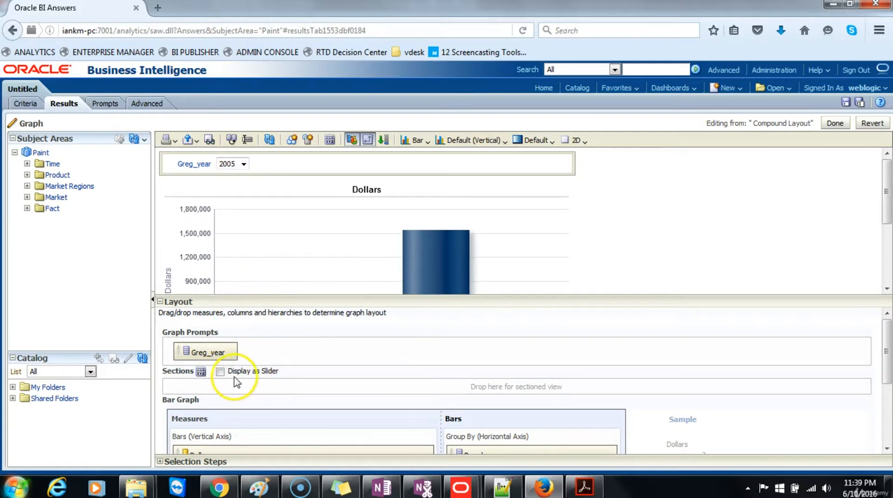
{"action": "left_click", "coordinate": [221, 372]}
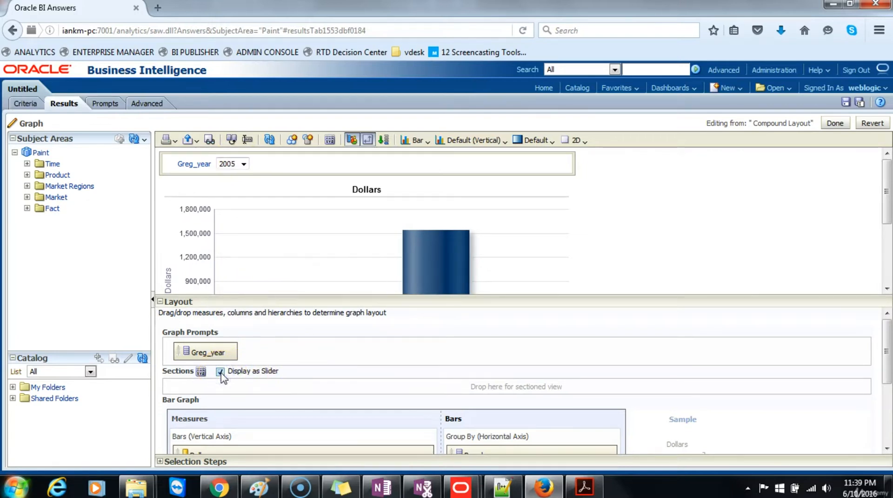
{"action": "left_click", "coordinate": [220, 371]}
- Set the graph's canvas width to 1000 pixels and height to 500 pixels, then finish editing the graph
{"action": "left_click", "coordinate": [329, 140]}
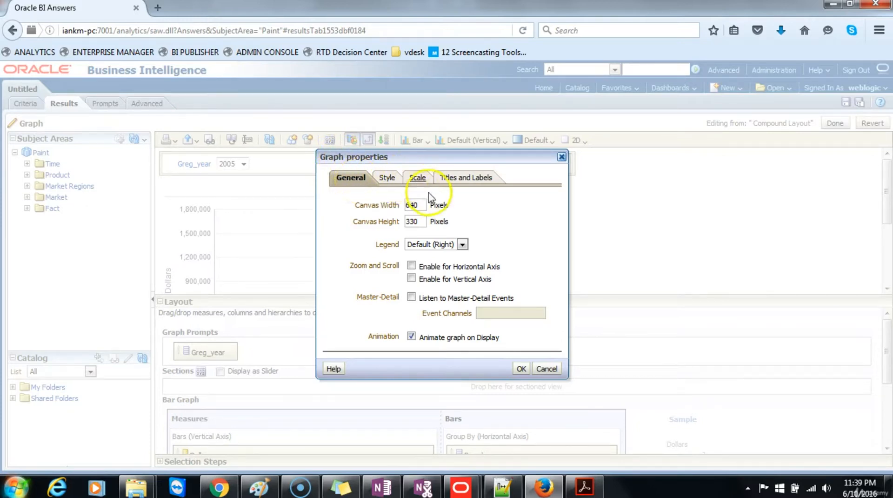
{"action": "left_click_drag", "start_coordinate": [424, 205], "coordinate": [385, 202]}
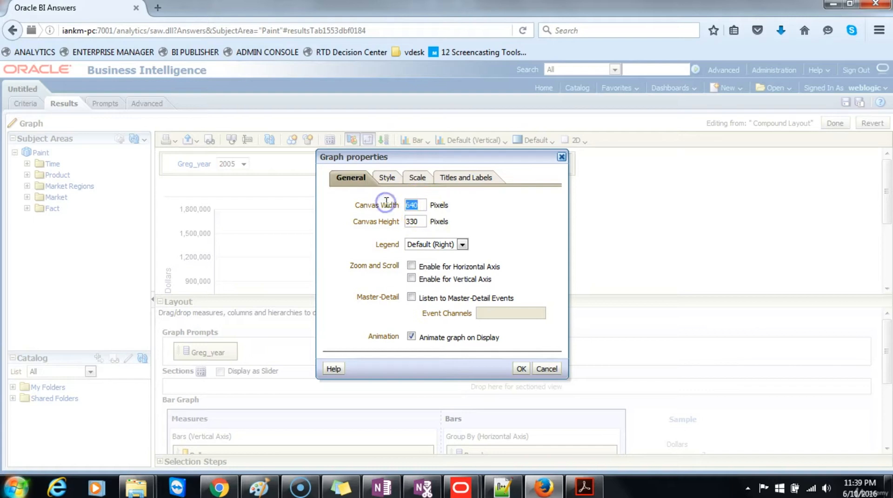
{"action": "type", "text": "1000"}
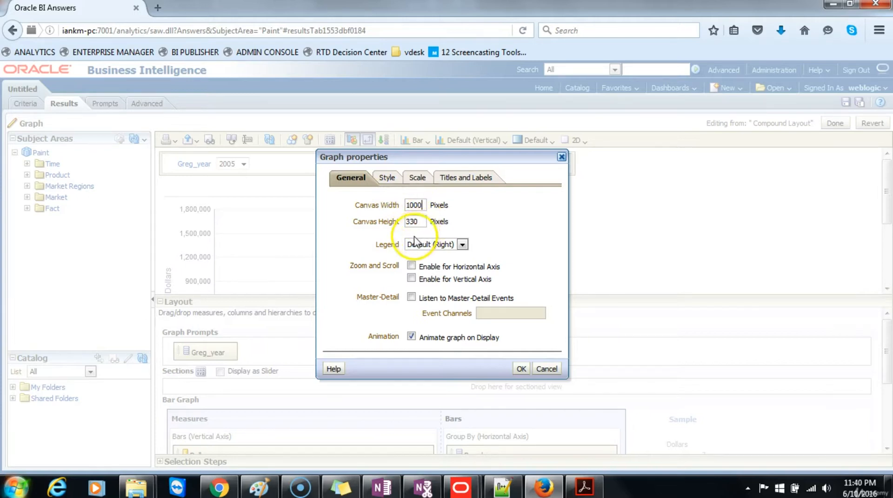
{"action": "left_click_drag", "start_coordinate": [418, 221], "coordinate": [381, 221]}
{"action": "type", "text": "500"}
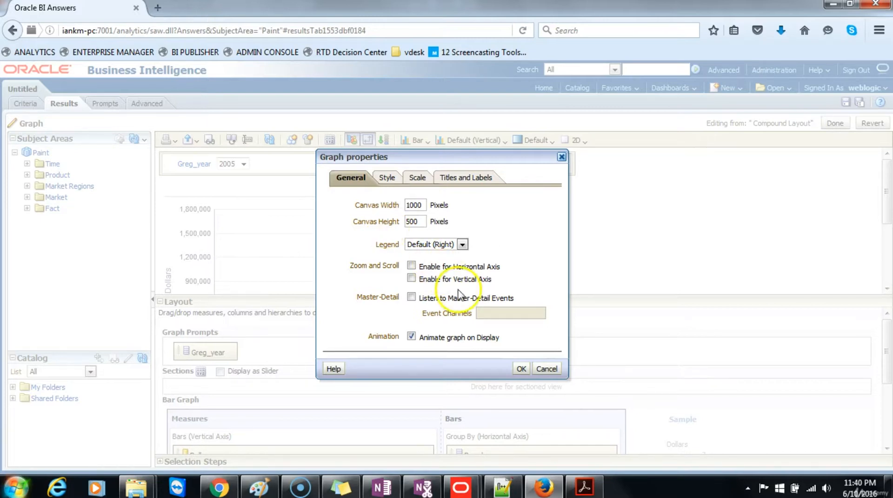
{"action": "left_click", "coordinate": [521, 368]}
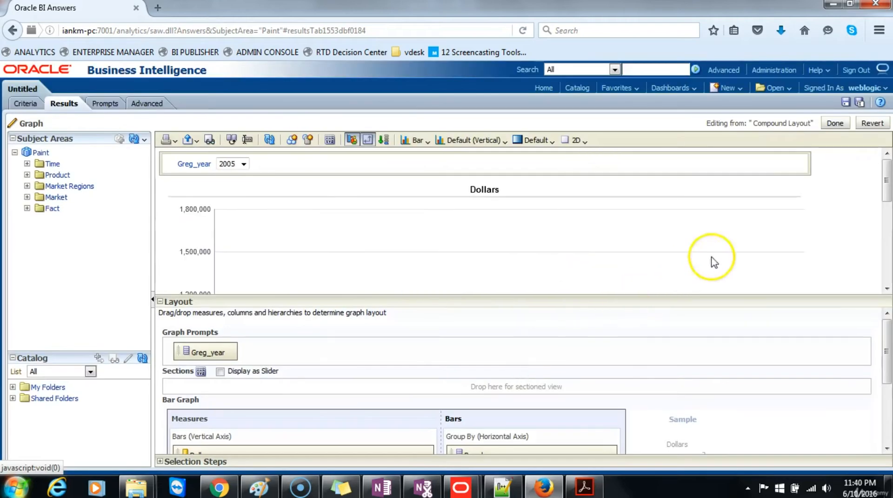
{"action": "left_click", "coordinate": [834, 124]}
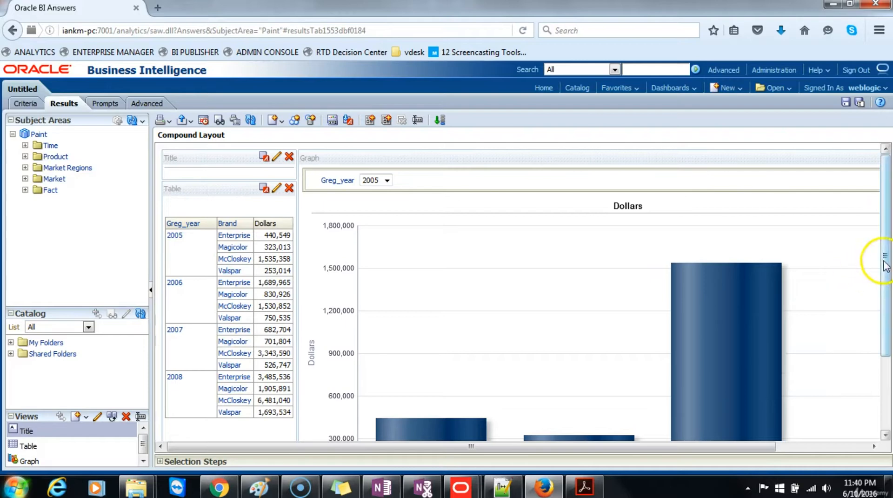
- Replace the measure-name graph title with "Brand Sales by Year" and return to the compound layout
{"action": "left_click_drag", "start_coordinate": [883, 255], "coordinate": [887, 344]}
{"action": "left_click_drag", "start_coordinate": [559, 445], "coordinate": [626, 438]}
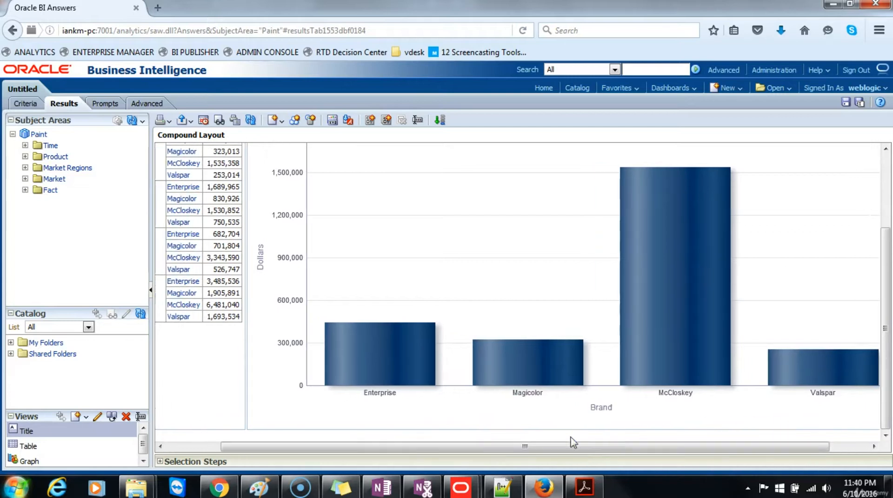
{"action": "left_click", "coordinate": [51, 460]}
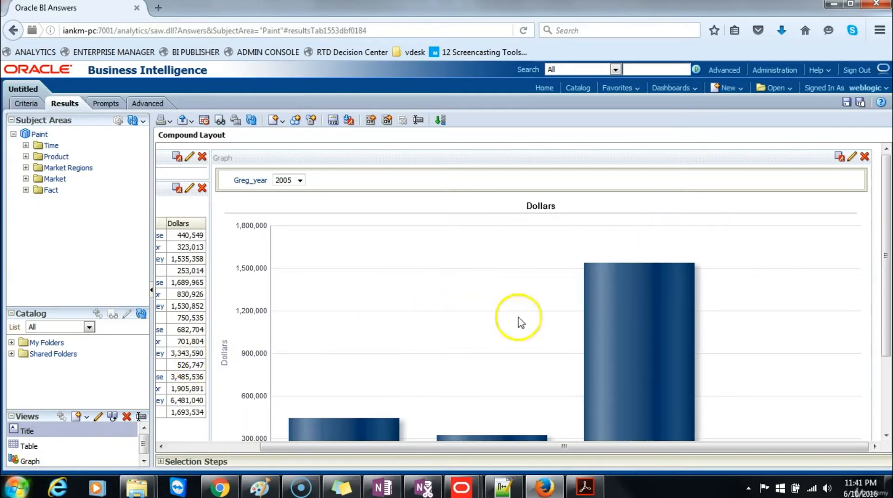
{"action": "left_click_drag", "start_coordinate": [886, 279], "coordinate": [885, 351]}
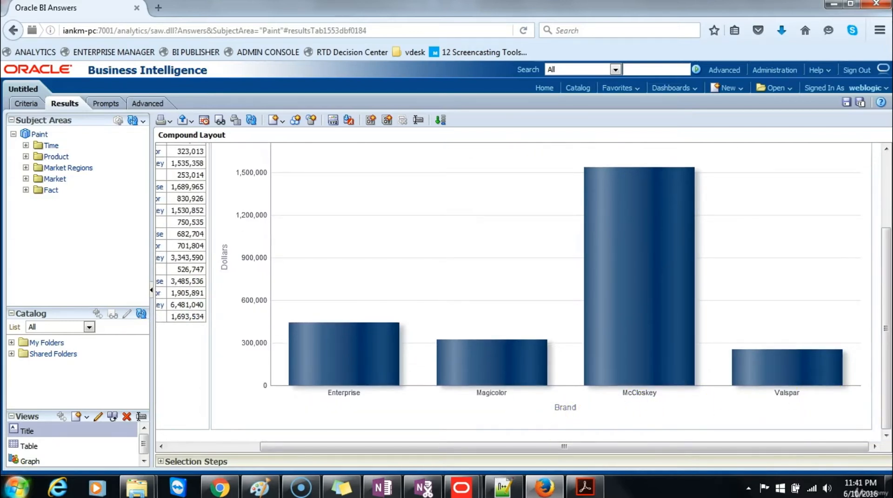
{"action": "left_click_drag", "start_coordinate": [879, 388], "coordinate": [877, 295]}
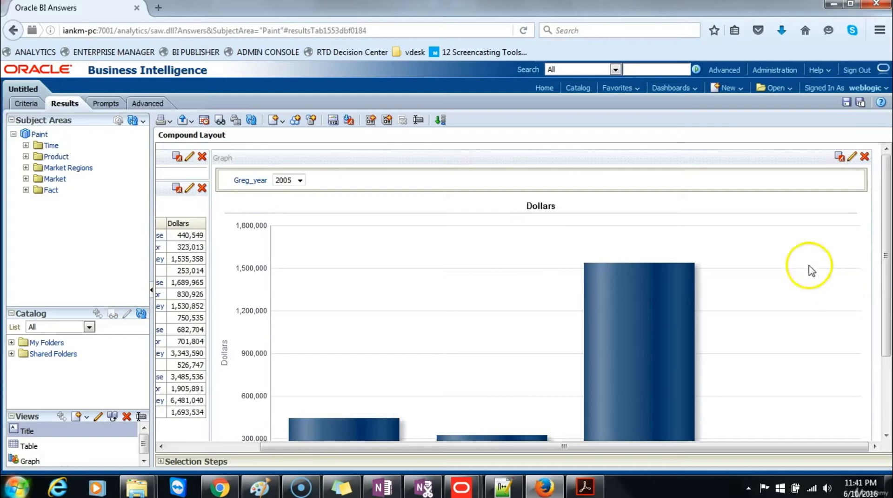
{"action": "left_click", "coordinate": [851, 158]}
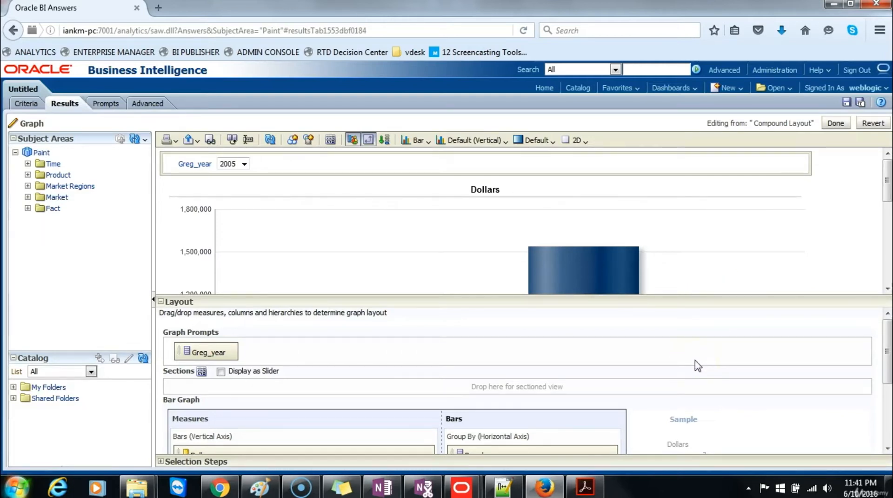
{"action": "left_click", "coordinate": [331, 140]}
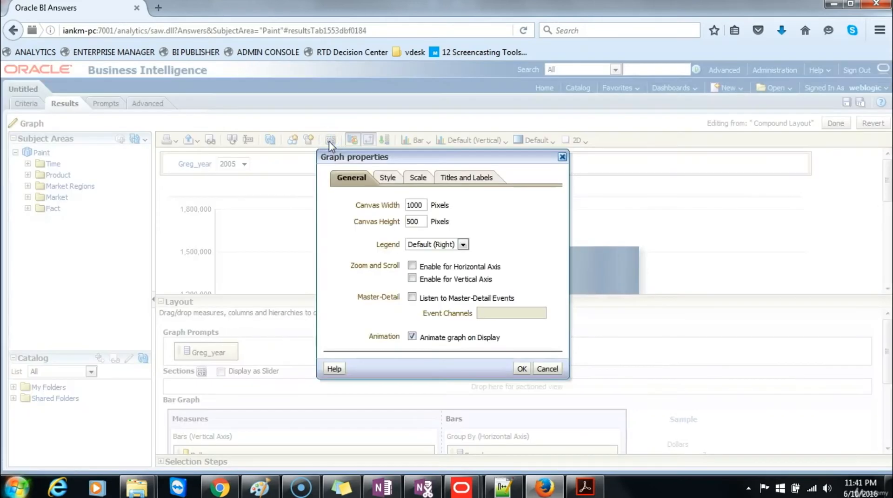
{"action": "left_click", "coordinate": [467, 180]}
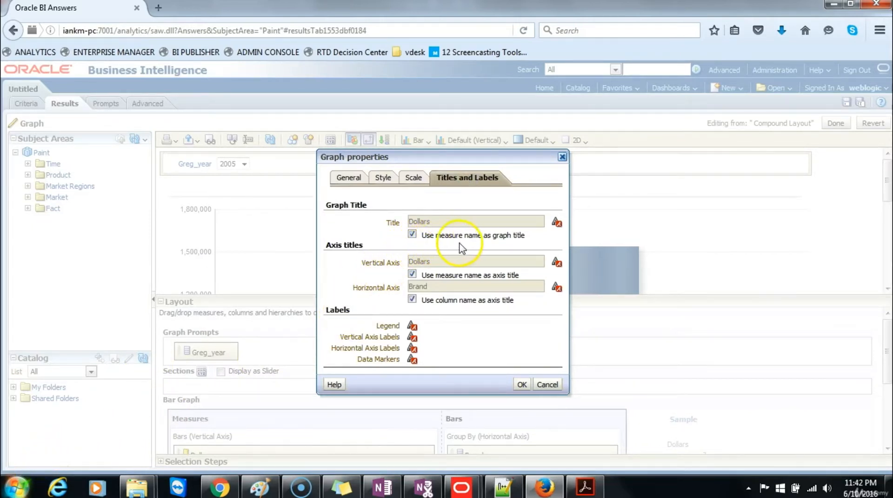
{"action": "left_click", "coordinate": [411, 234]}
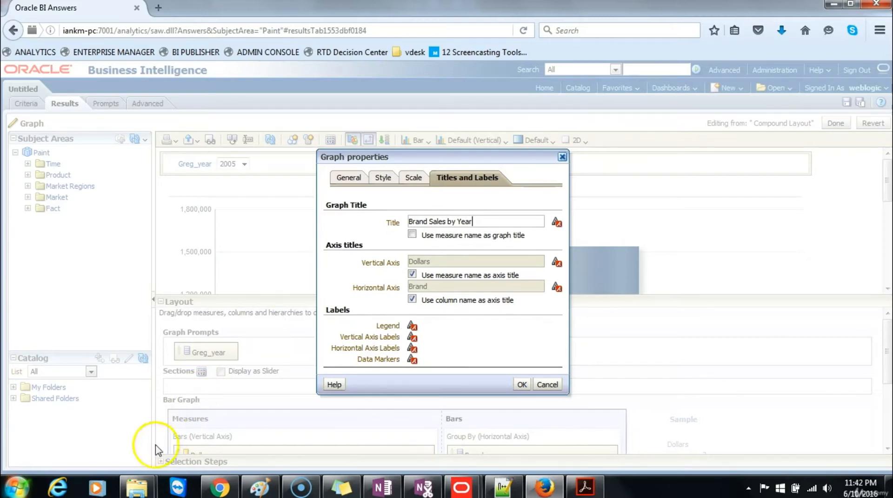
{"action": "left_click", "coordinate": [521, 385]}
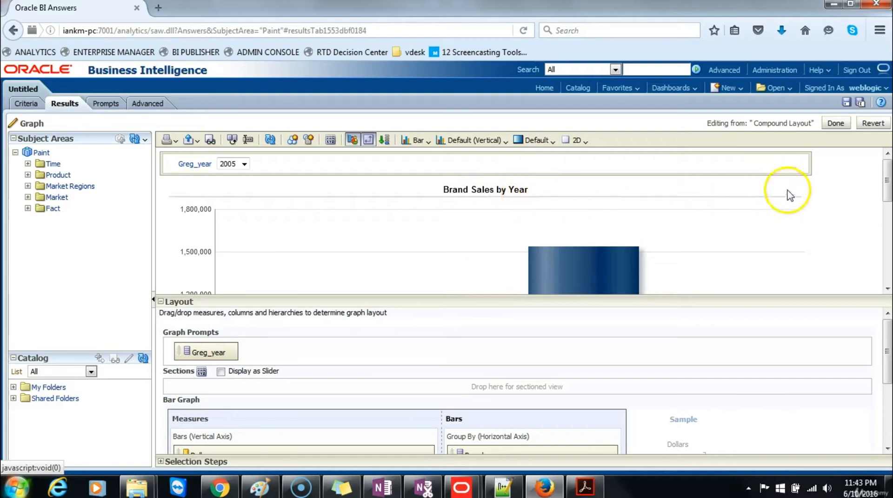
{"action": "left_click", "coordinate": [835, 123]}
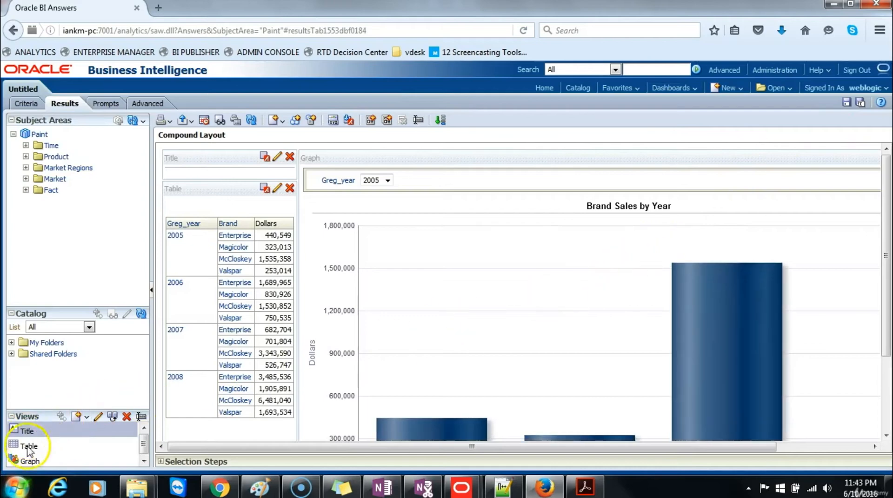
- Save the analysis in /My Folders/Paint Reports as Report9 with the description "Brand Sales by year with Bar Chart"
{"action": "left_click", "coordinate": [860, 102]}
{"action": "left_click", "coordinate": [403, 368]}
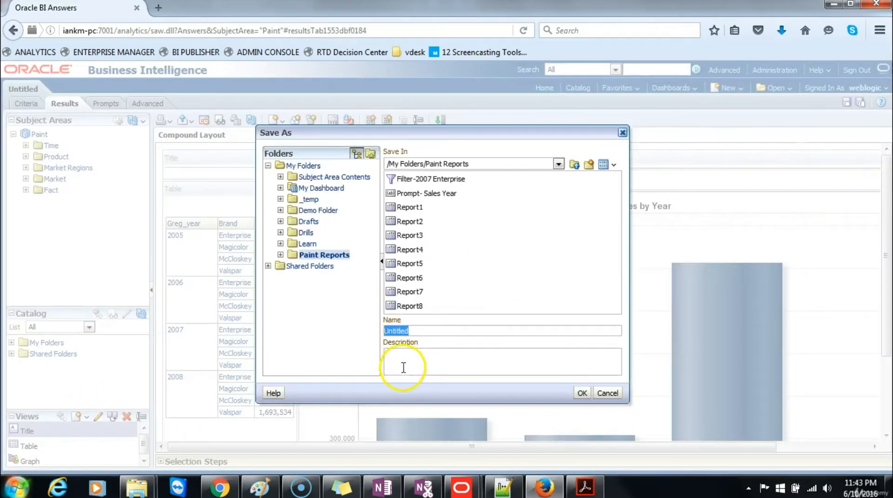
{"action": "left_click", "coordinate": [412, 303]}
{"action": "left_click", "coordinate": [412, 330]}
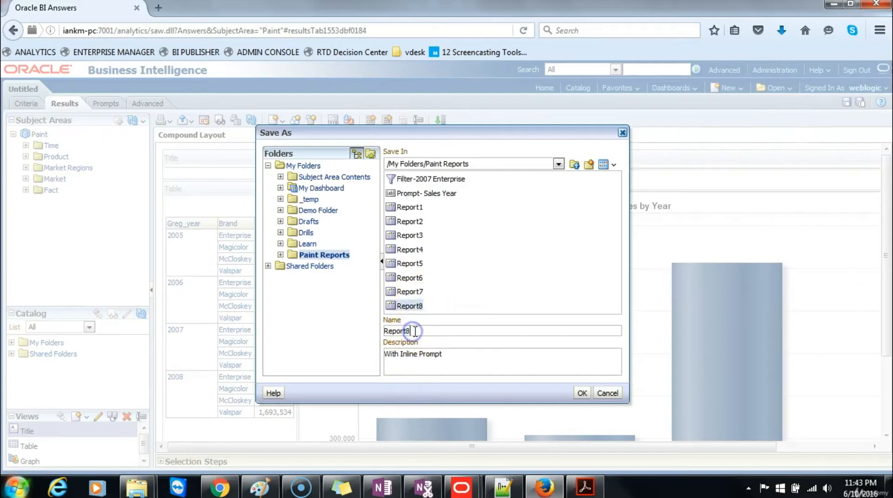
{"action": "left_click", "coordinate": [399, 358]}
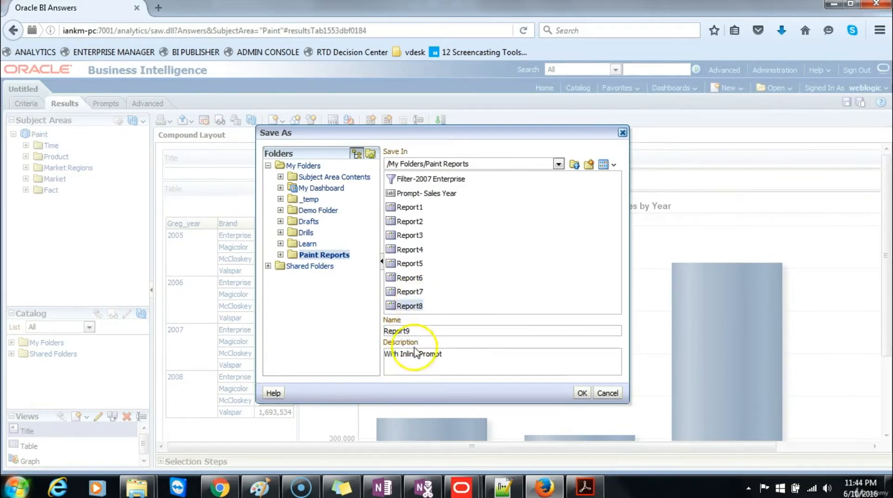
{"action": "left_click_drag", "start_coordinate": [455, 361], "coordinate": [335, 352]}
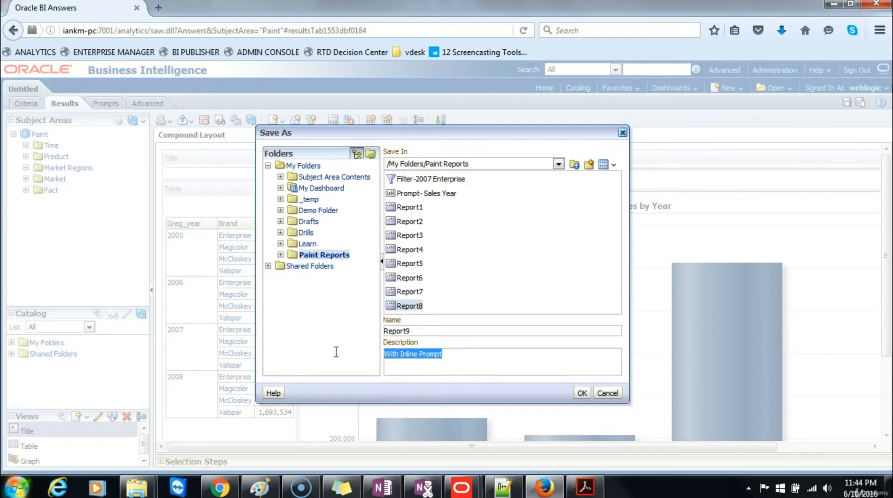
{"action": "type", "text": "Br"}
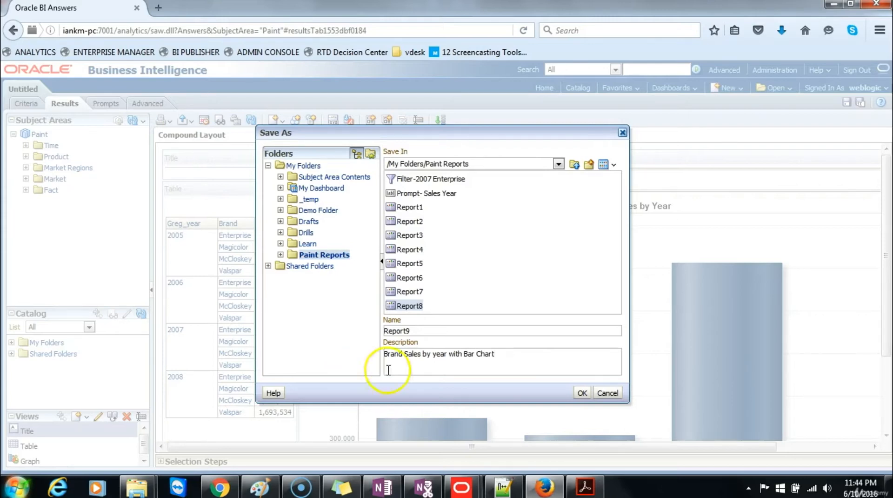
{"action": "left_click", "coordinate": [582, 393]}
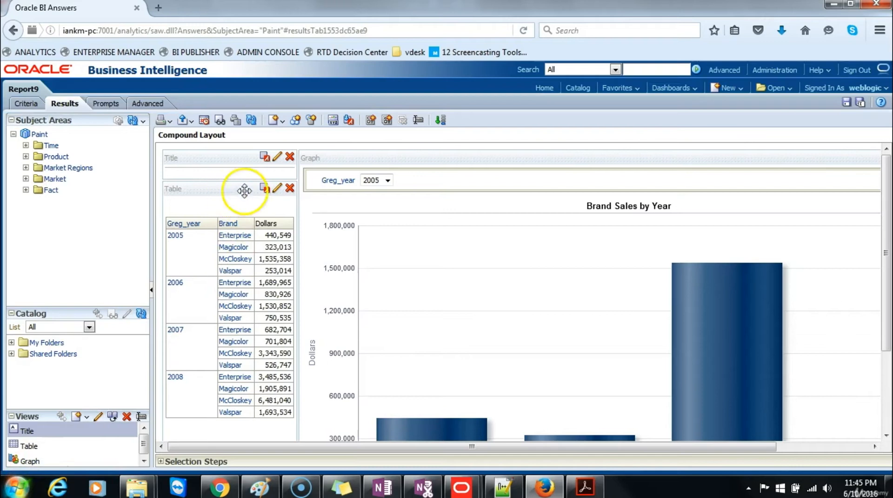
- Add a pivot table view to the compound layout and remove the plain table view from it
{"action": "left_click", "coordinate": [282, 120]}
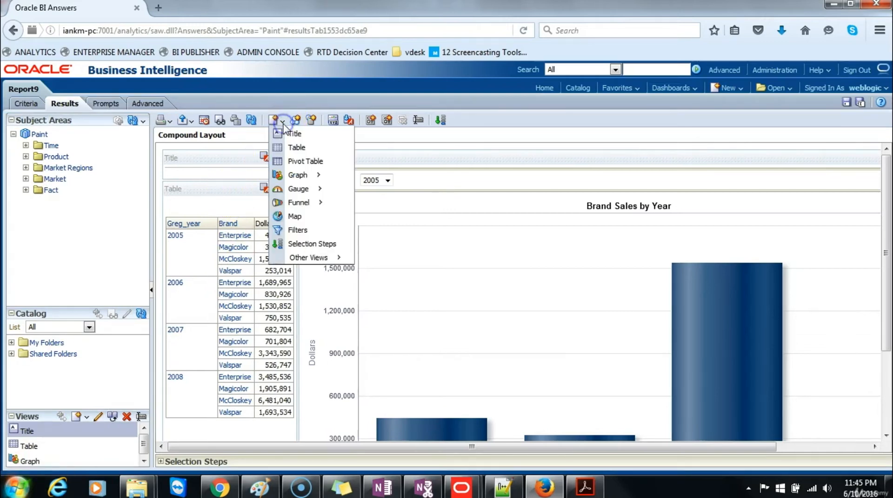
{"action": "left_click", "coordinate": [301, 161]}
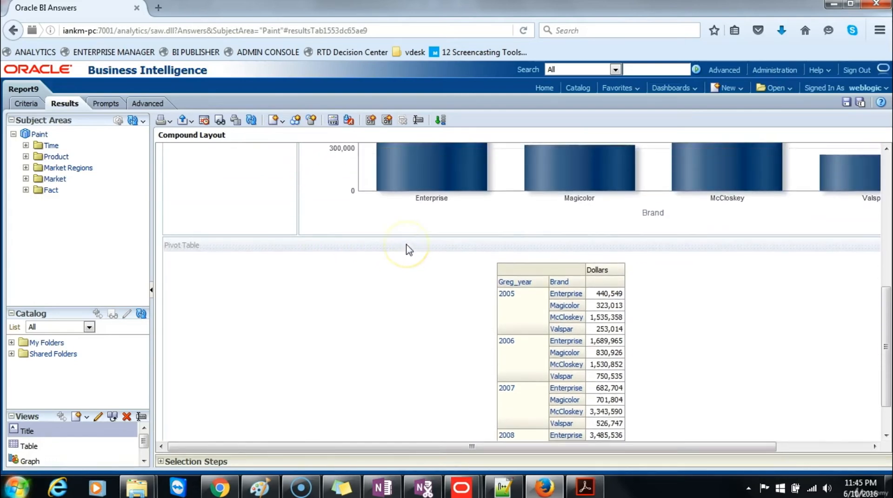
{"action": "scroll", "coordinate": [409, 250], "scroll_direction": "up", "scroll_amount": 3}
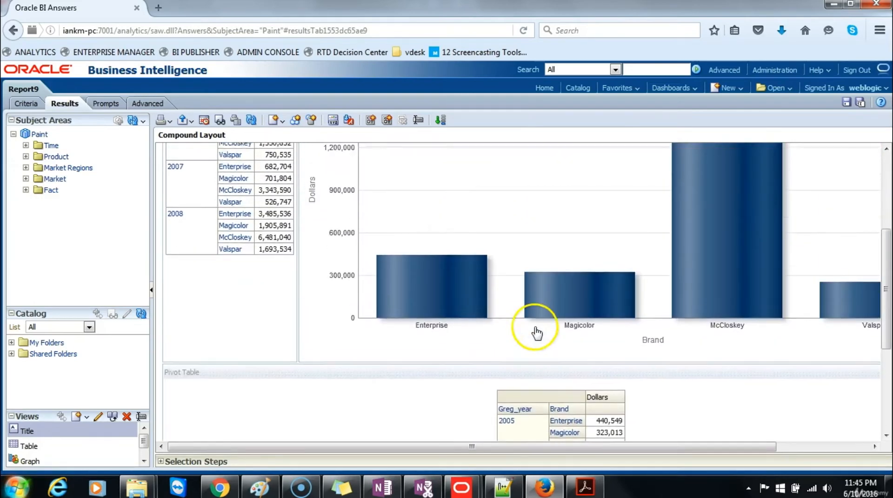
{"action": "scroll", "coordinate": [261, 279], "scroll_direction": "up", "scroll_amount": 4}
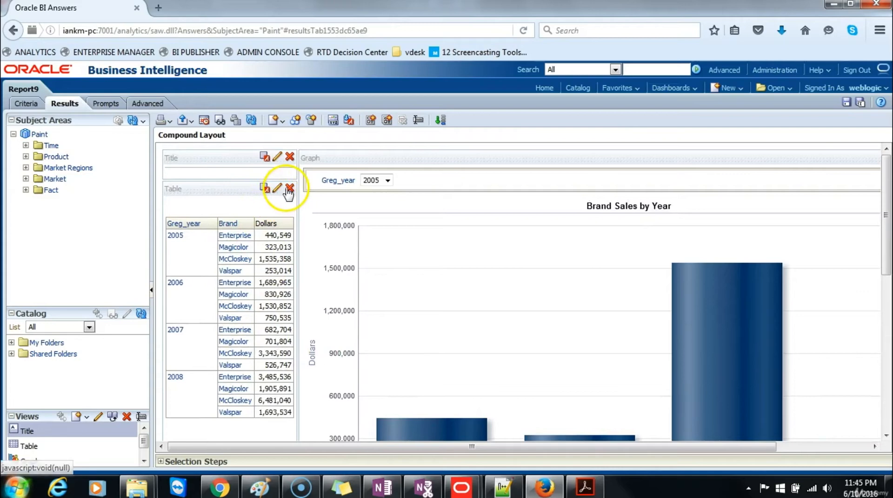
{"action": "left_click", "coordinate": [289, 189]}
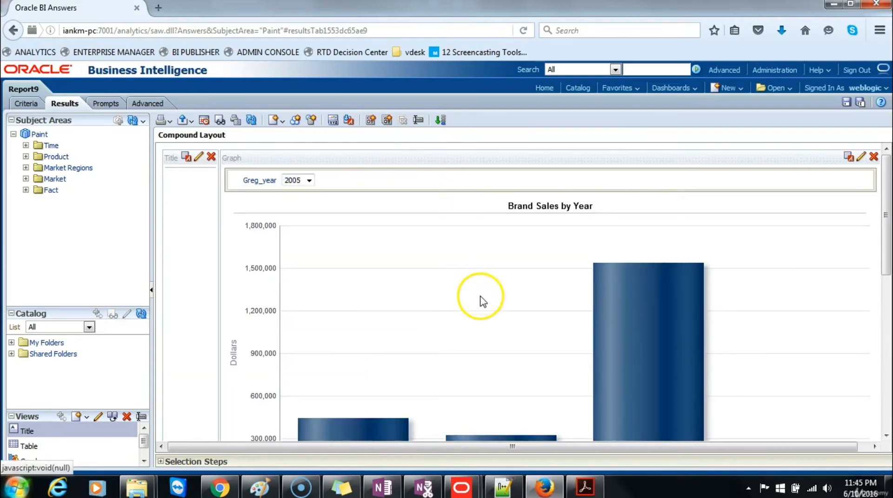
- Move the pivot table between the title view and the graph, and remove the title view from the compound layout
{"action": "left_click_drag", "start_coordinate": [887, 258], "coordinate": [867, 389]}
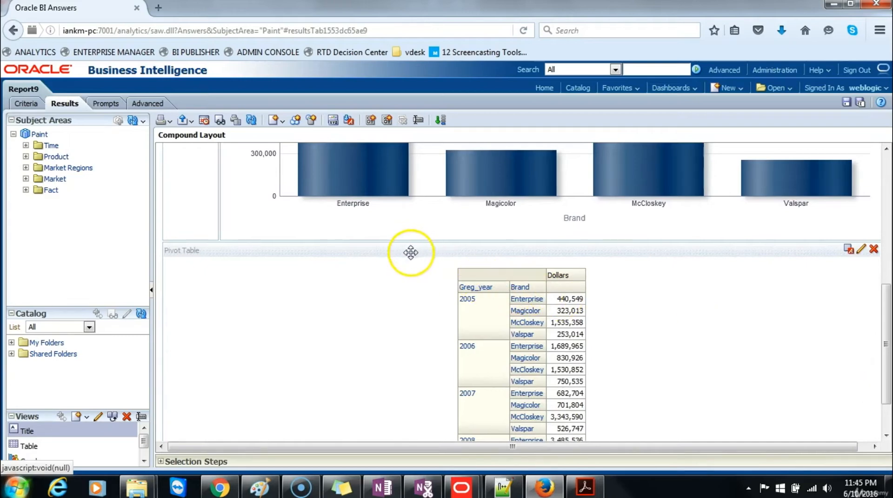
{"action": "left_click_drag", "start_coordinate": [410, 252], "coordinate": [224, 207]}
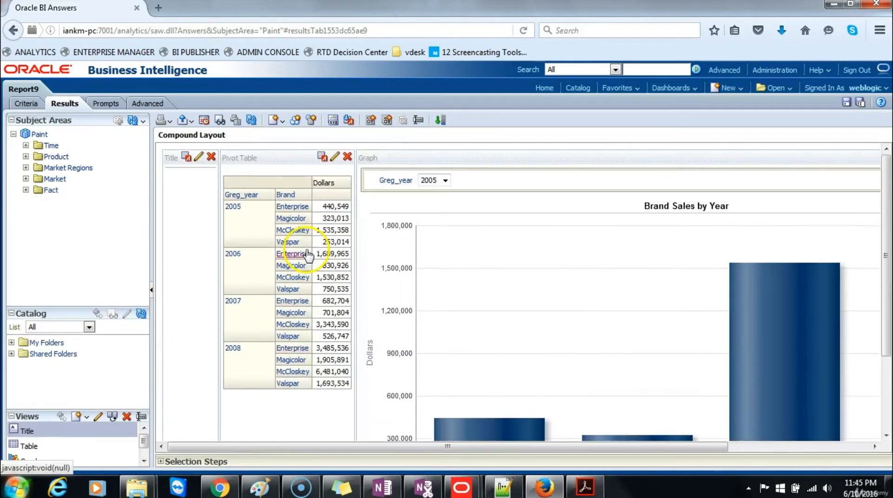
{"action": "left_click", "coordinate": [210, 157]}
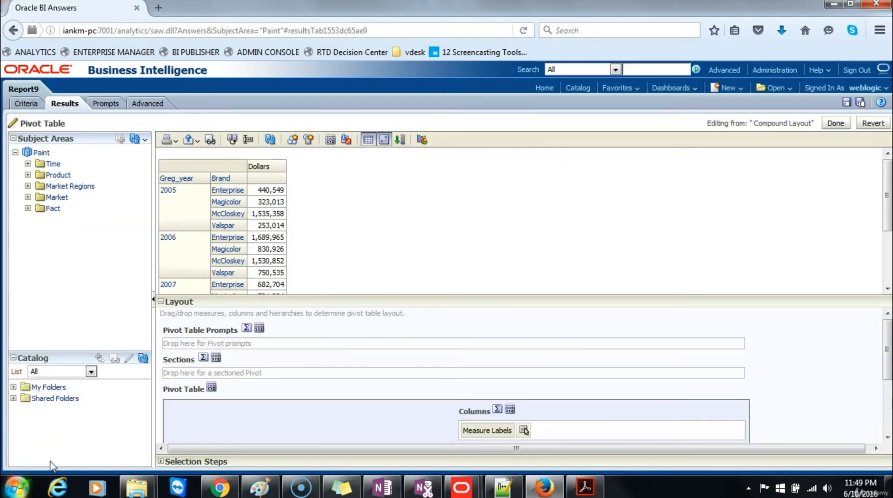
- Rename the pivot table view as "Sales by Year Pivot" and return to the compound layout
{"action": "left_click", "coordinate": [249, 140]}
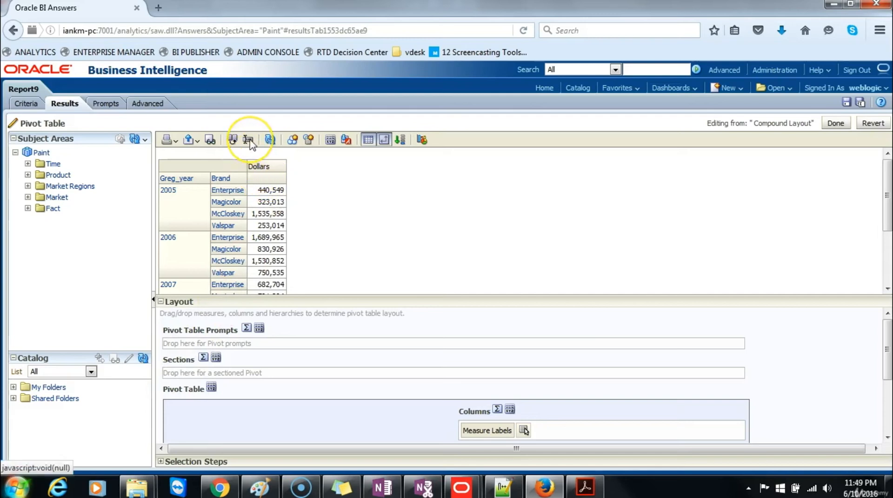
{"action": "left_click", "coordinate": [249, 140]}
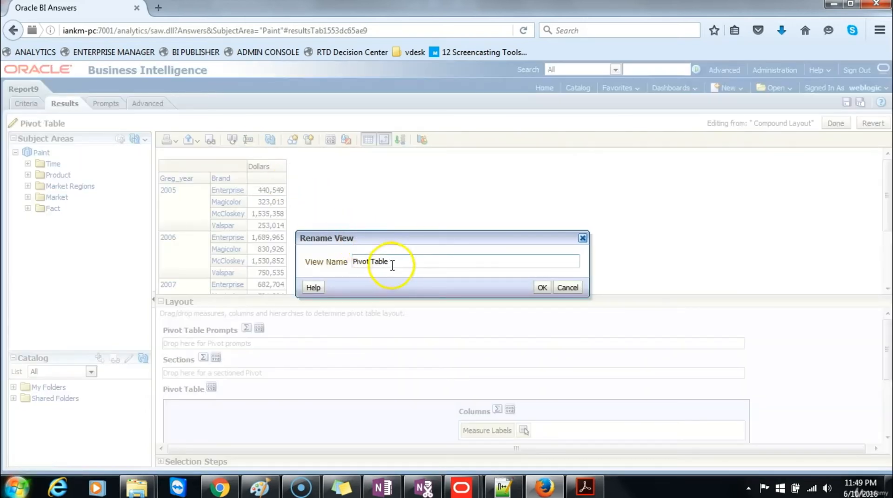
{"action": "left_click_drag", "start_coordinate": [392, 265], "coordinate": [336, 255]}
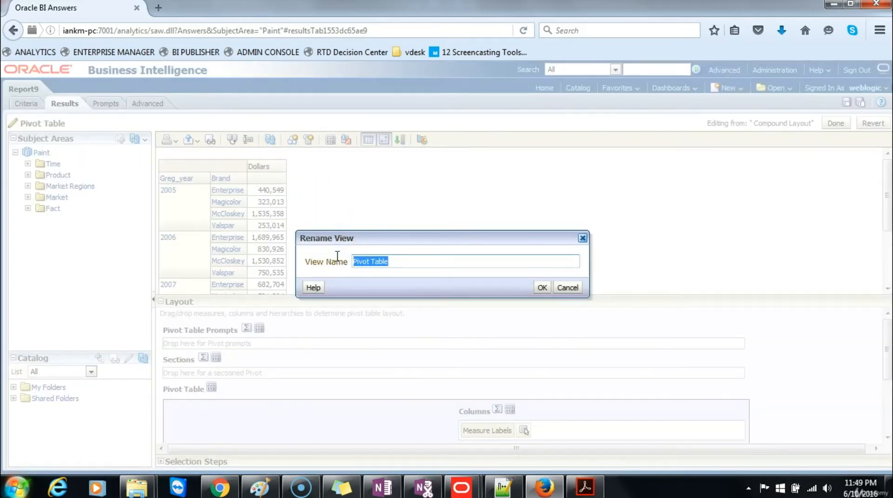
{"action": "type", "text": "Sales by Year Pivot"}
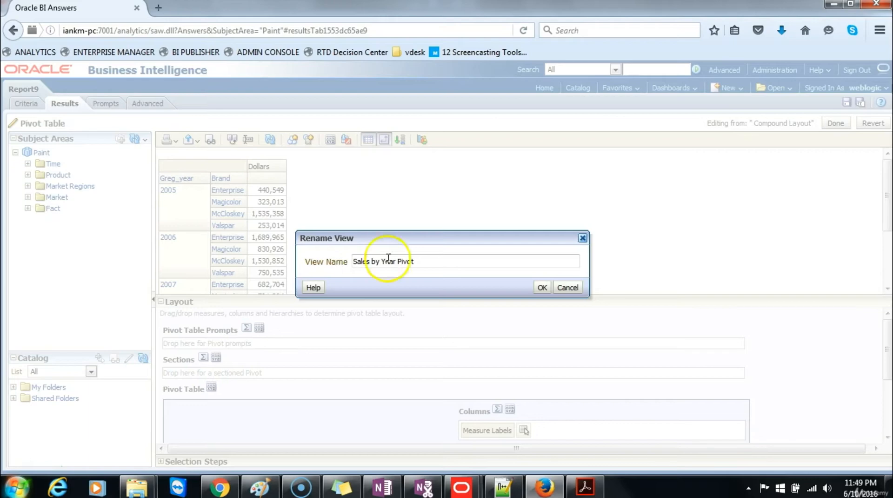
{"action": "left_click", "coordinate": [541, 287]}
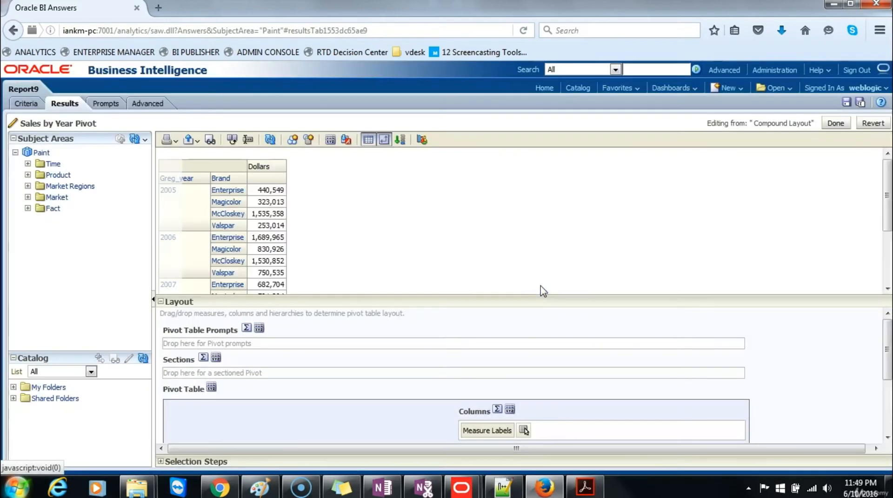
{"action": "left_click", "coordinate": [836, 123]}
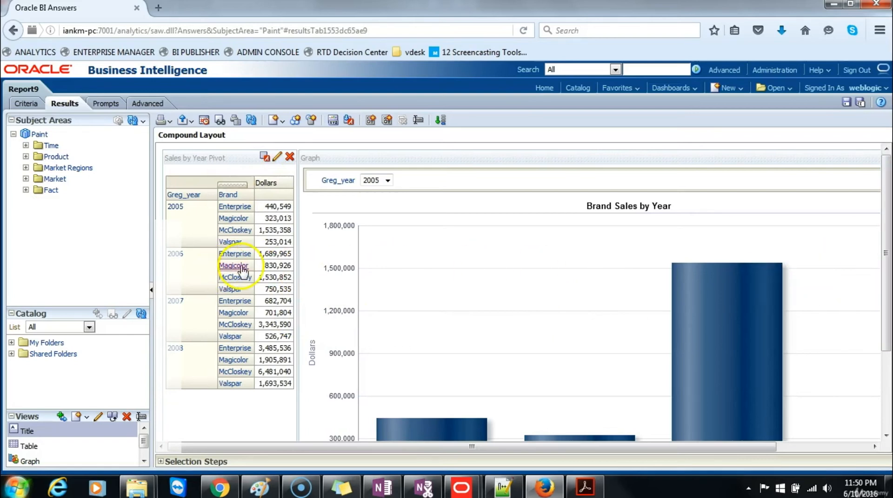
- Edit the Sales by Year Pivot and move Greg_year from the rows to the columns beneath Measure Labels, then finish editing
{"action": "left_click_drag", "start_coordinate": [884, 270], "coordinate": [885, 236]}
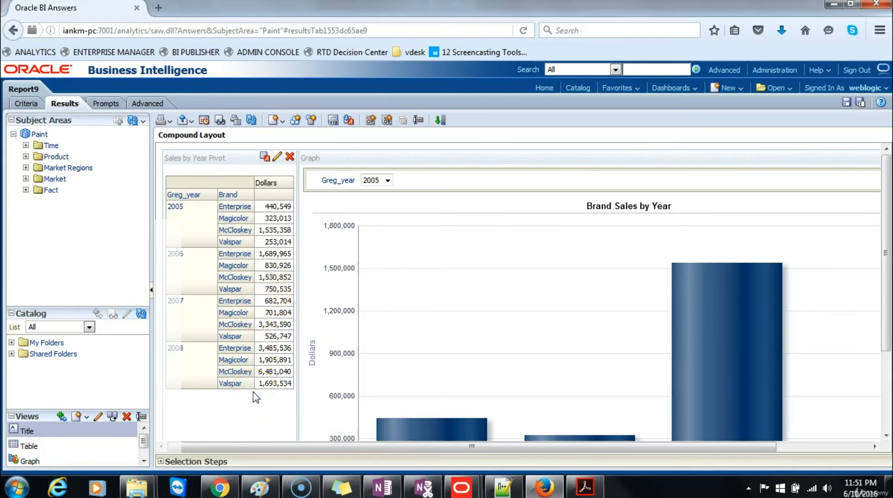
{"action": "left_click", "coordinate": [278, 157]}
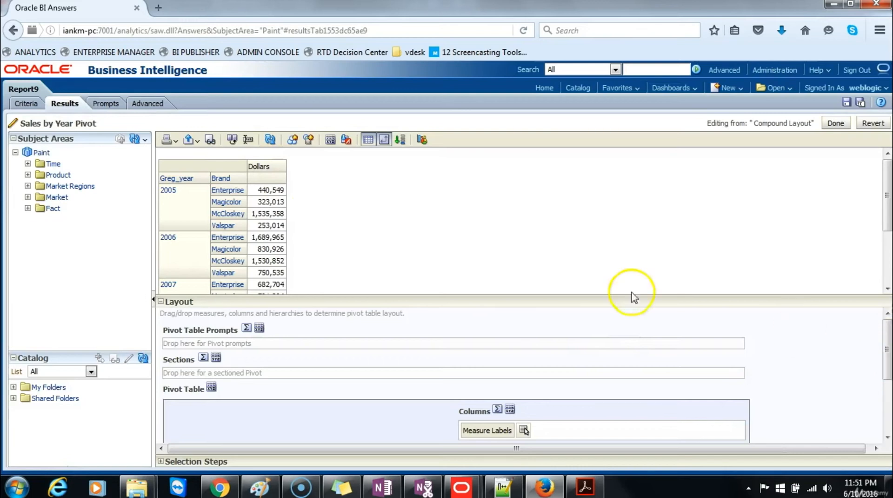
{"action": "left_click_drag", "start_coordinate": [603, 297], "coordinate": [600, 232]}
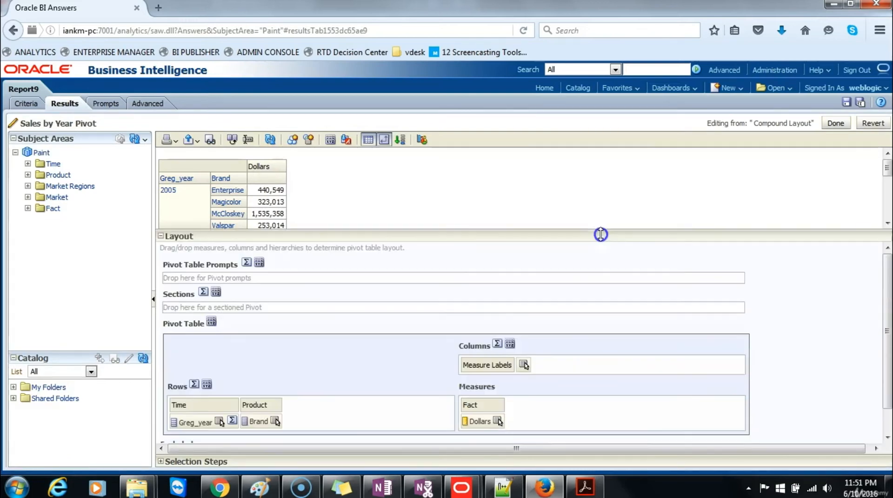
{"action": "mouse_move", "coordinate": [888, 328]}
{"action": "left_mouse_down"}
{"action": "mouse_move", "coordinate": [885, 348]}
{"action": "mouse_move", "coordinate": [885, 324]}
{"action": "left_mouse_up"}
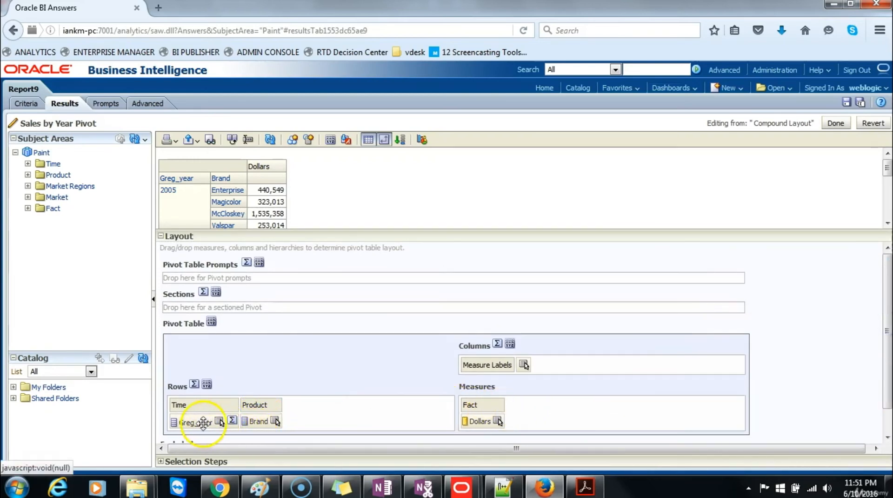
{"action": "left_click_drag", "start_coordinate": [198, 422], "coordinate": [539, 359]}
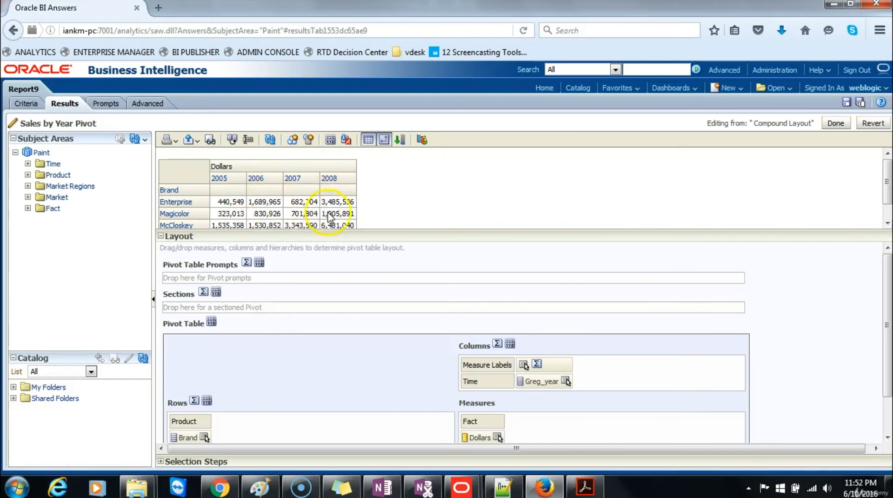
{"action": "left_click", "coordinate": [835, 123]}
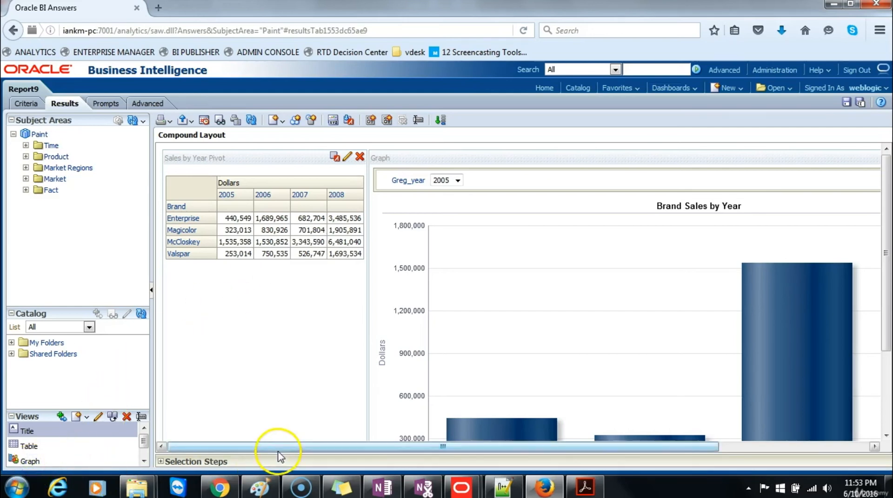
- Set the graph's canvas width to 800 pixels and reduce its canvas height, then return to the compound layout
{"action": "left_click_drag", "start_coordinate": [277, 447], "coordinate": [473, 450]}
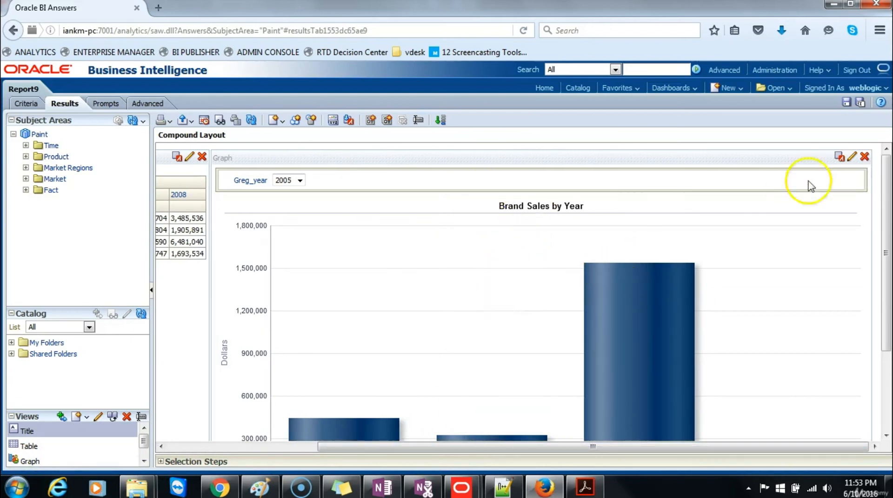
{"action": "left_click", "coordinate": [852, 158]}
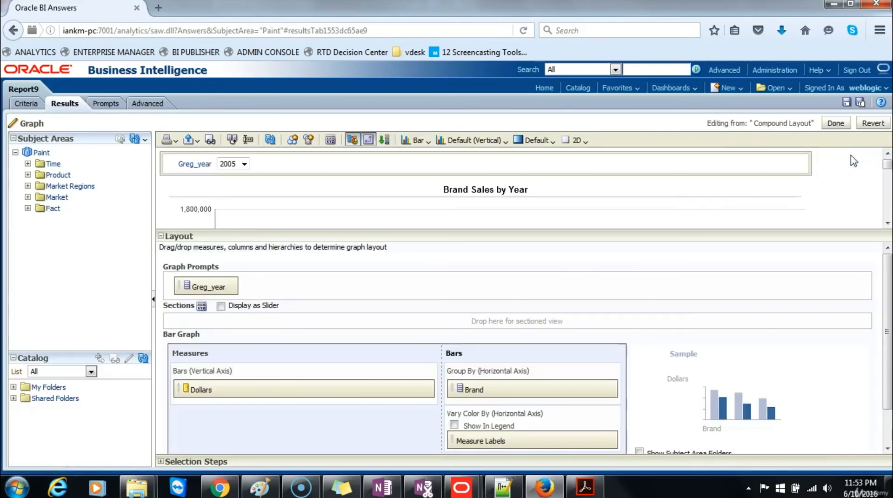
{"action": "left_click", "coordinate": [334, 141]}
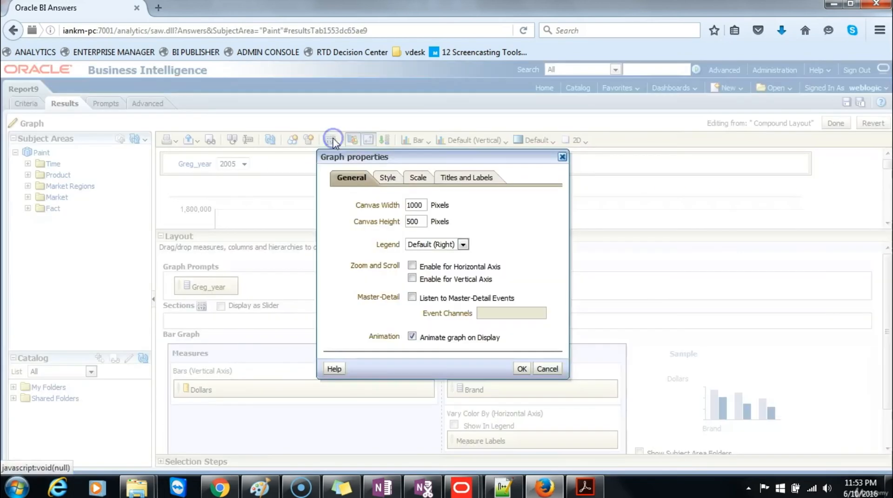
{"action": "left_click", "coordinate": [422, 205]}
{"action": "left_click_drag", "start_coordinate": [422, 204], "coordinate": [344, 220]}
{"action": "type", "text": "800"}
{"action": "type", "text": "3"}
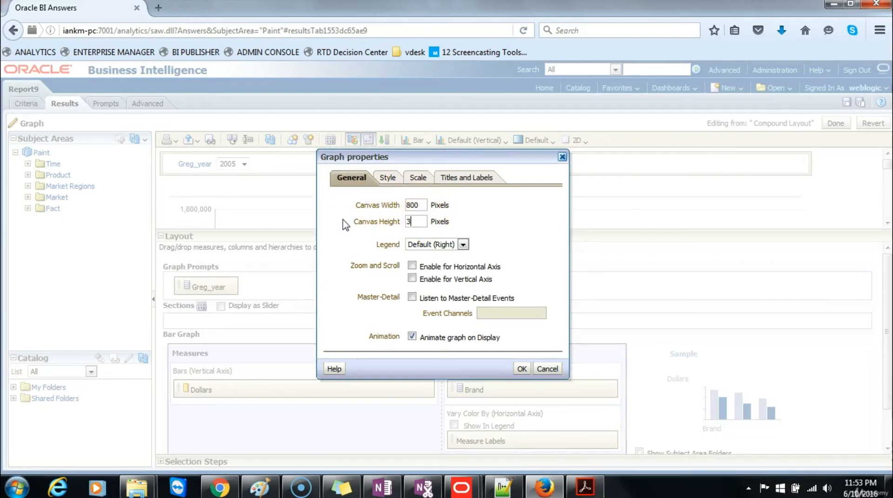
{"action": "left_click", "coordinate": [522, 369]}
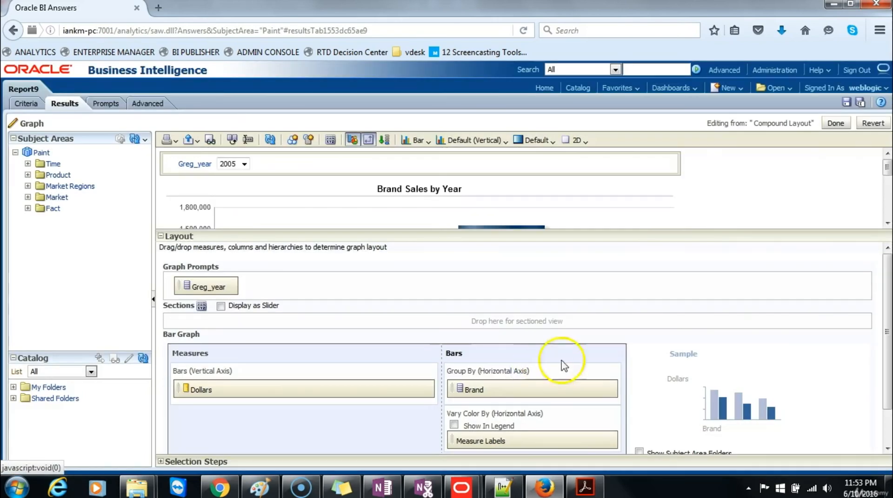
{"action": "left_click", "coordinate": [835, 123]}
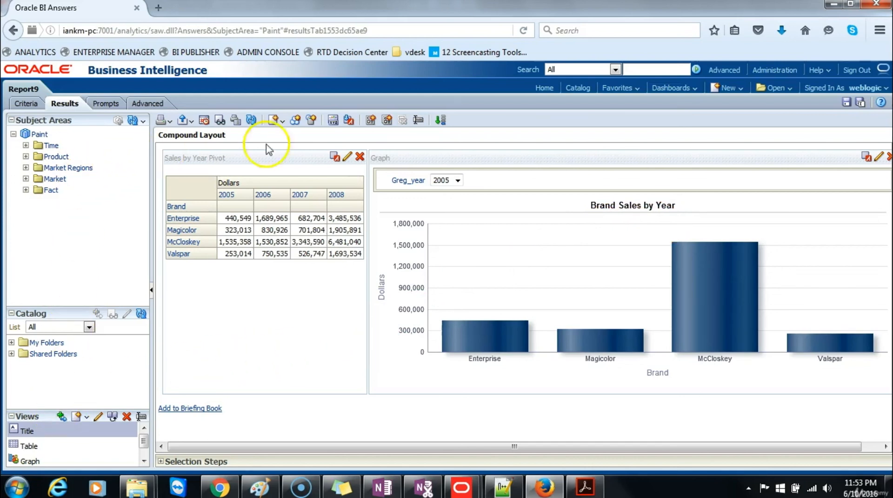
- Save the changes to Report9 and go to the home page
{"action": "left_click", "coordinate": [846, 101]}
{"action": "left_click", "coordinate": [545, 89]}
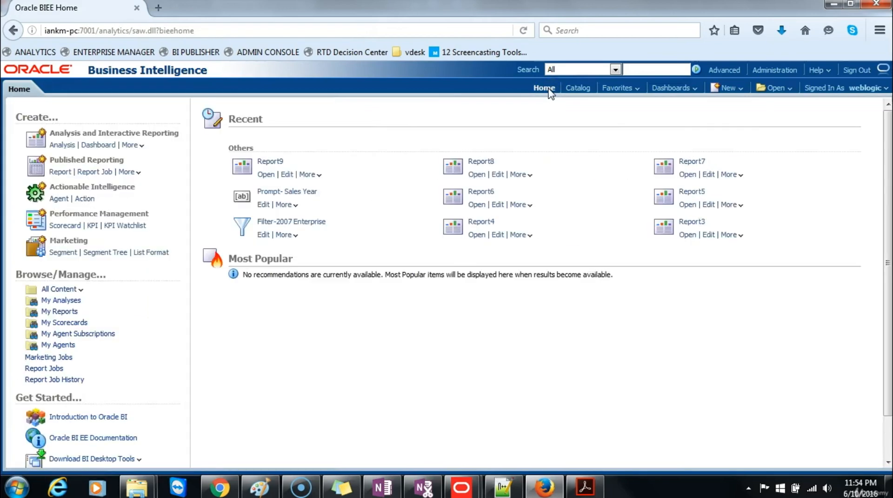